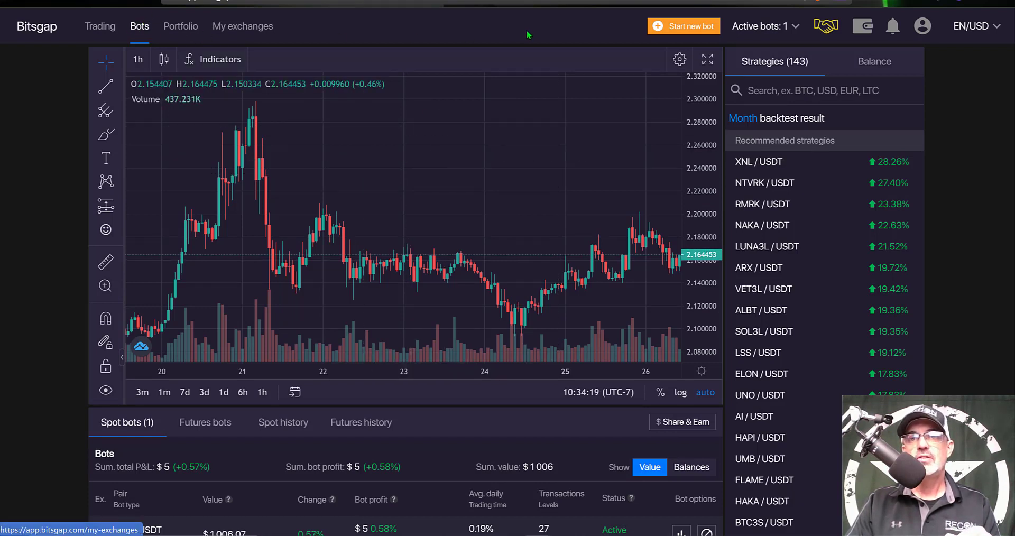
Step: Start a new Sbot, prefilled with Kucoin, ADA / USDT and a 4086 USDT investment
{"action": "left_click", "coordinate": [688, 30]}
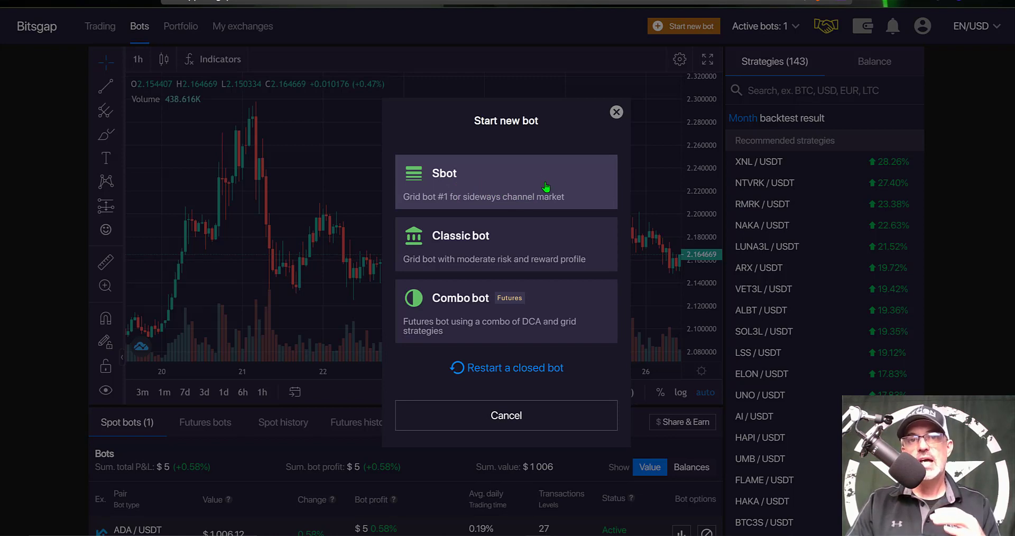
{"action": "left_click", "coordinate": [519, 177]}
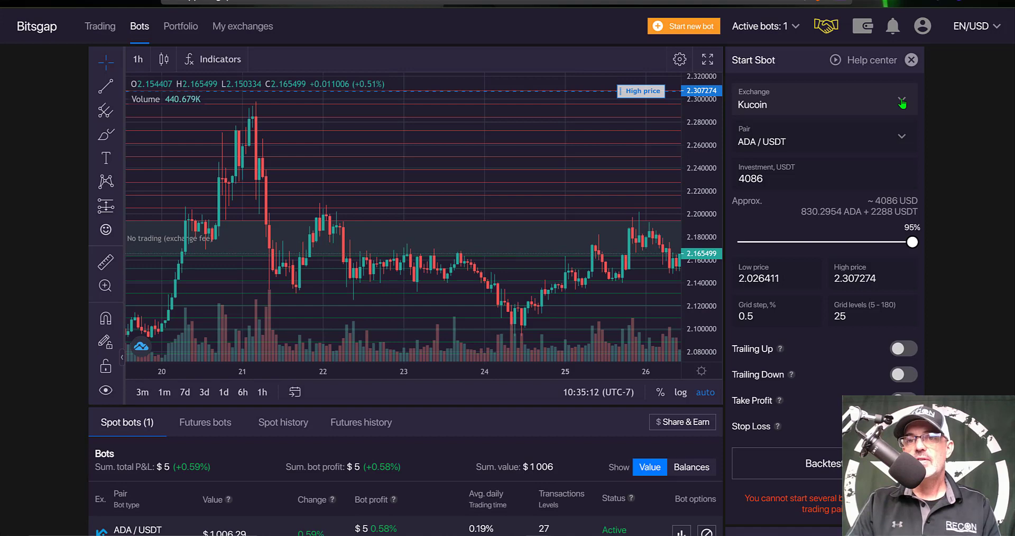
{"action": "left_click", "coordinate": [828, 102]}
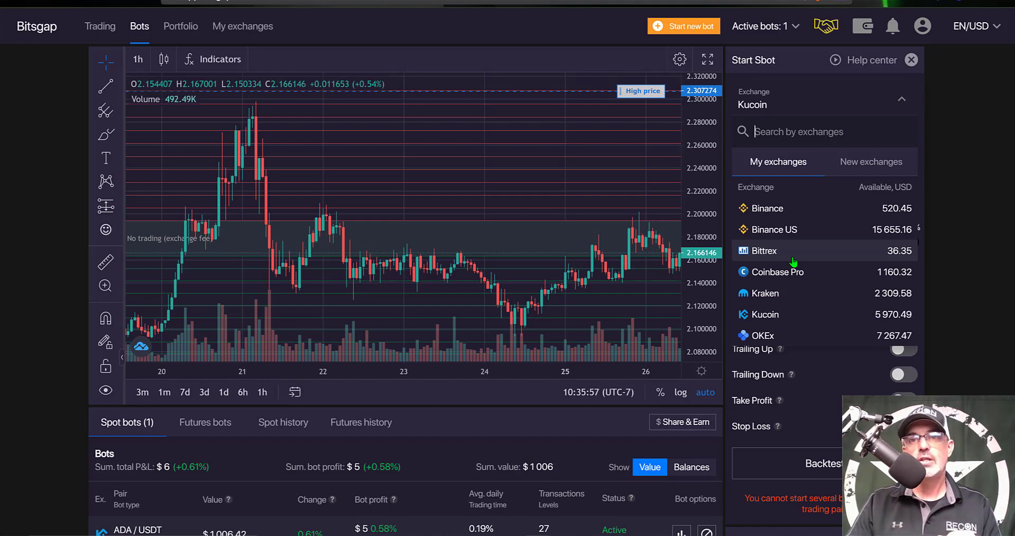
{"action": "left_click", "coordinate": [772, 106]}
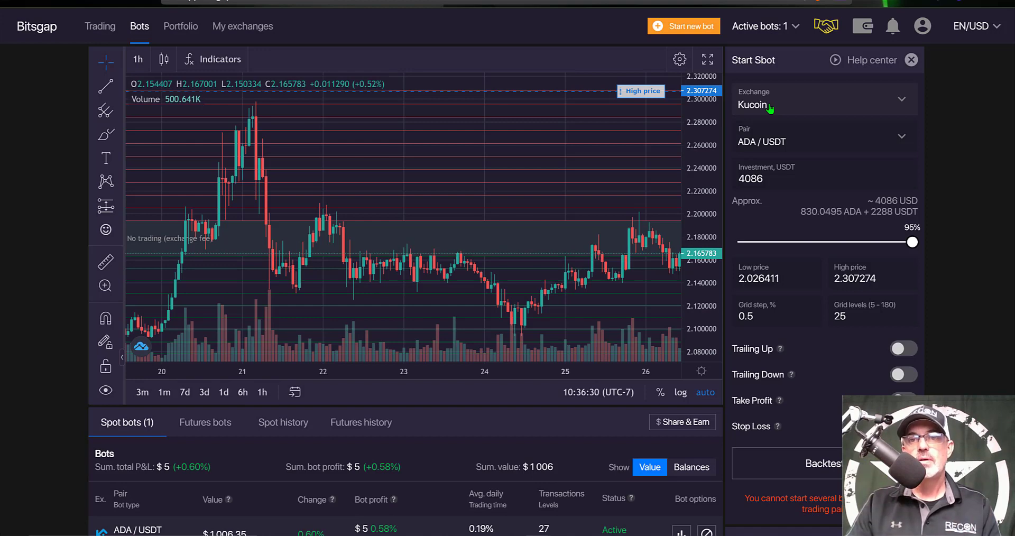
Step: Switch the Sbot trading pair to BTC / USDT, giving a 140-level grid
{"action": "left_click", "coordinate": [783, 143]}
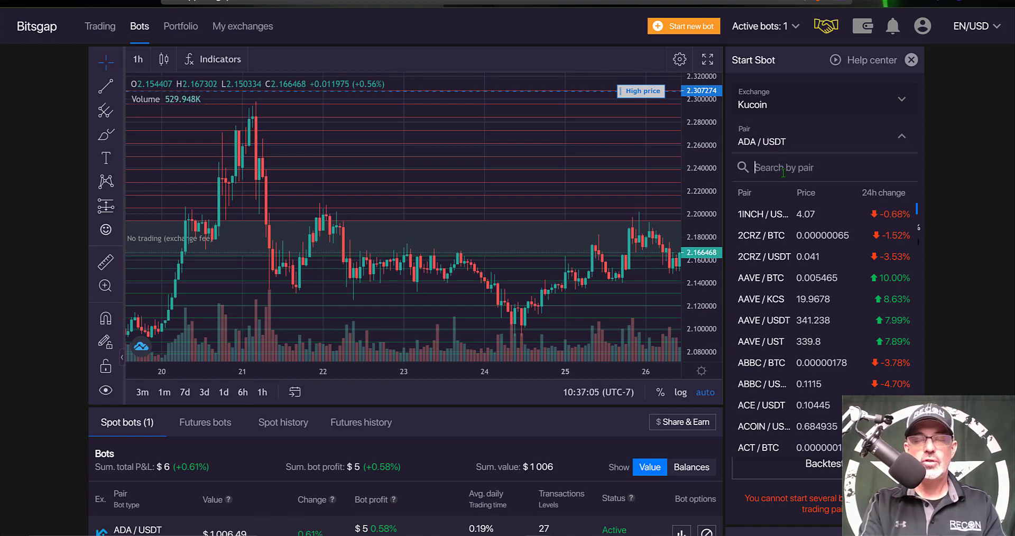
{"action": "type", "text": "BT"}
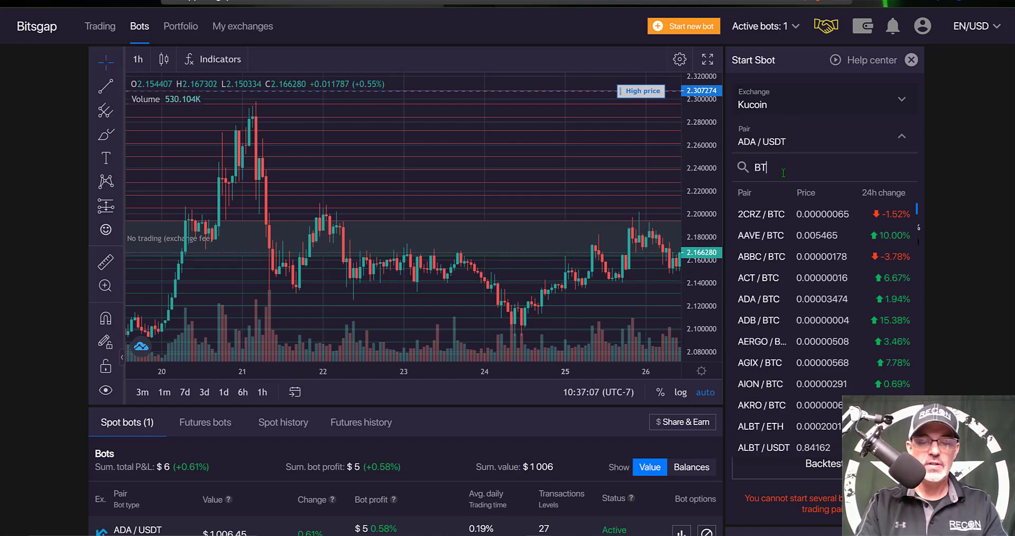
{"action": "type", "text": "C/USDT"}
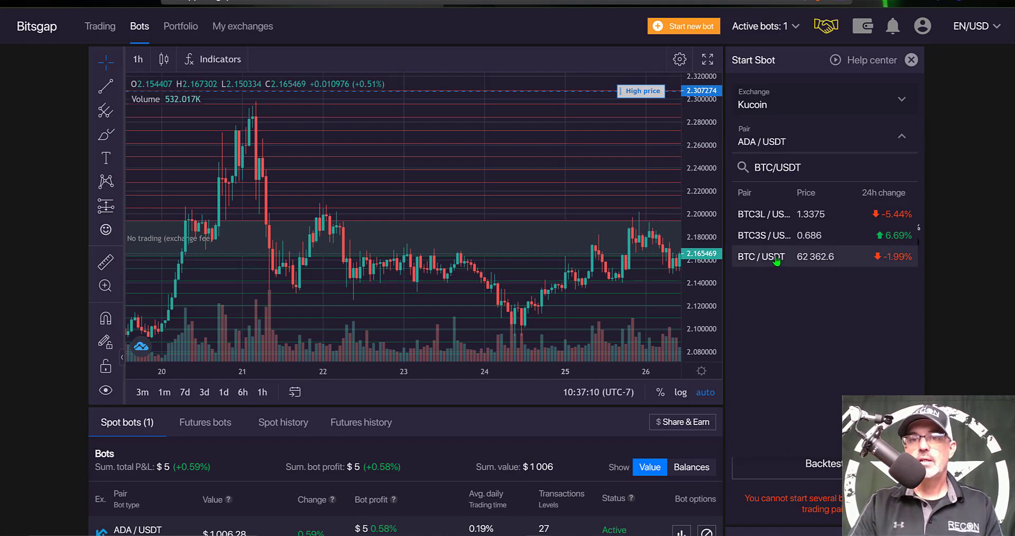
{"action": "left_click", "coordinate": [776, 260]}
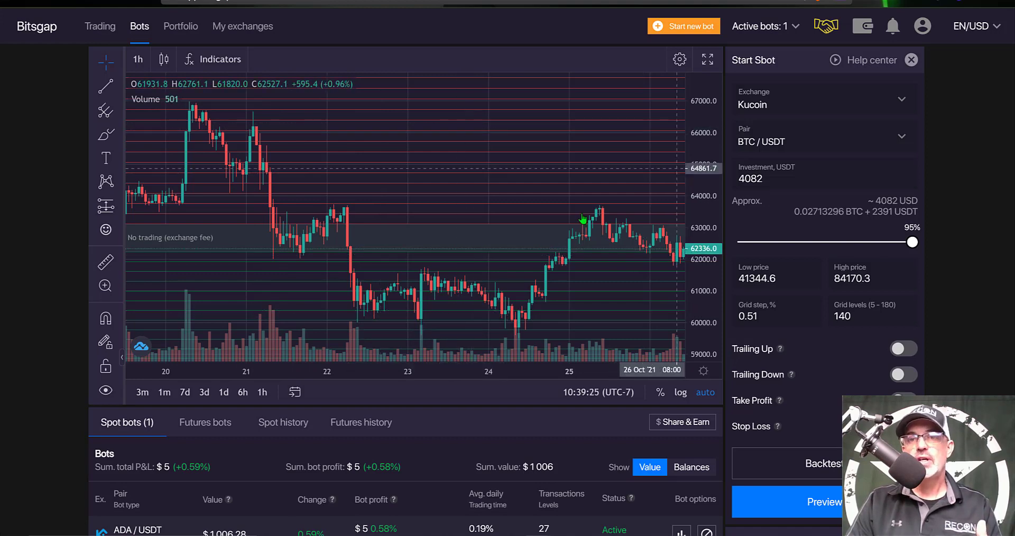
{"action": "left_click", "coordinate": [783, 179]}
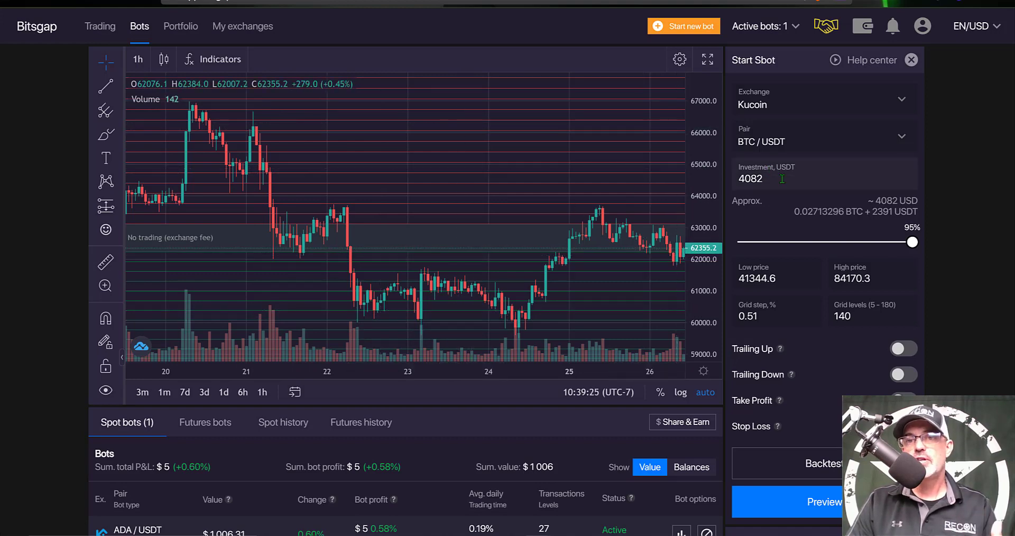
Step: Change the investment to 1000 USDT and widen the chart's price scale
{"action": "left_click_drag", "start_coordinate": [782, 179], "coordinate": [734, 177]}
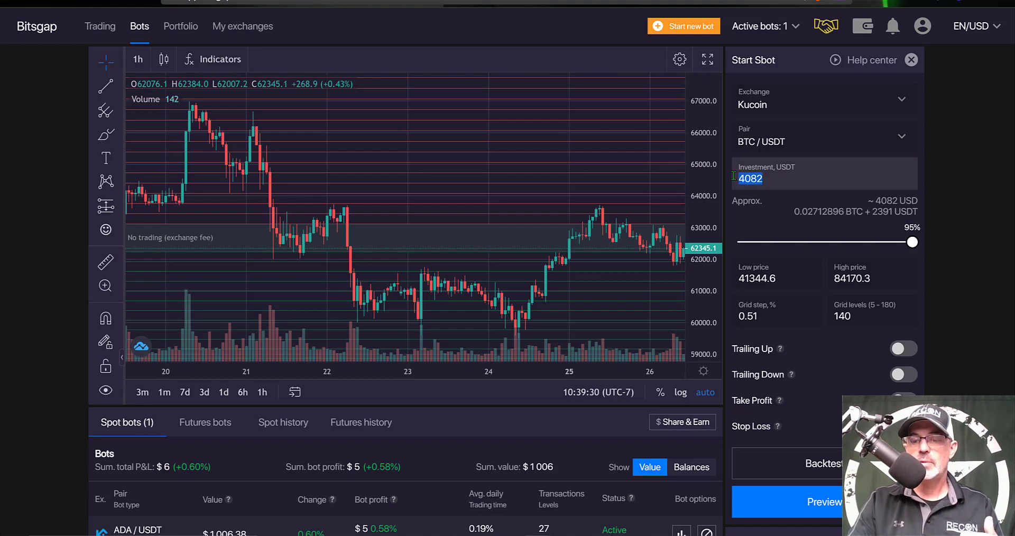
{"action": "type", "text": "1000"}
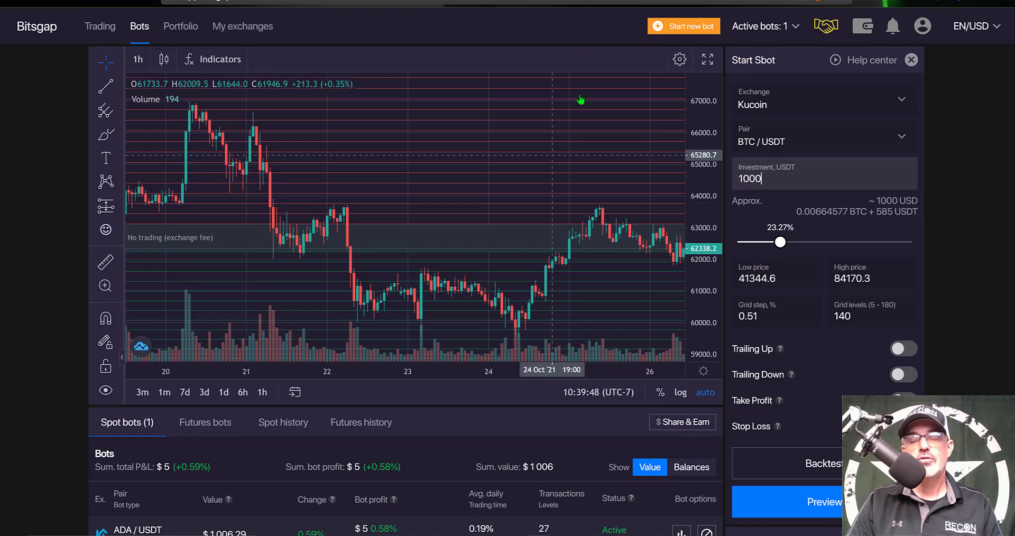
{"action": "left_click_drag", "start_coordinate": [703, 101], "coordinate": [690, 244]}
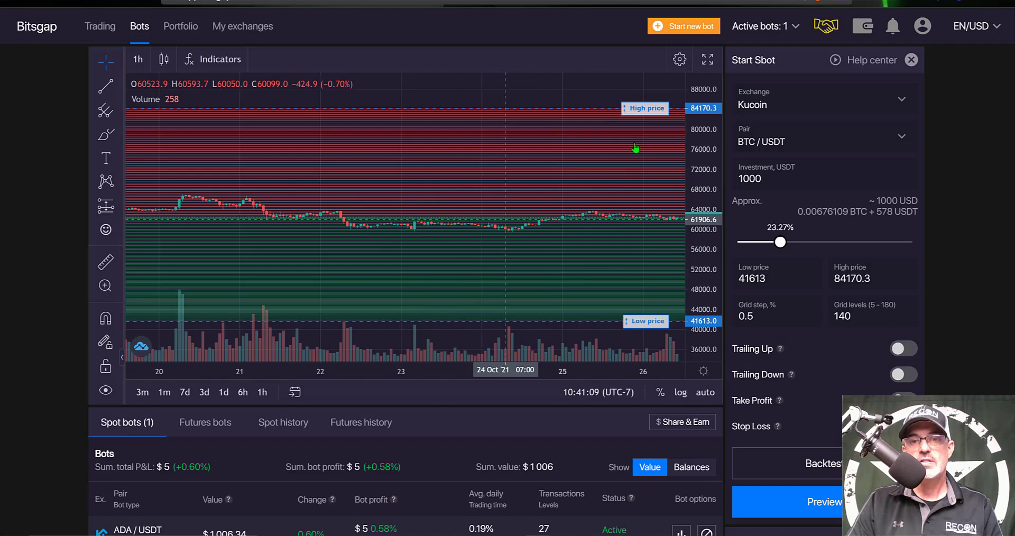
Step: Set the grid price range to 58000–68000, keeping 140 levels and 1000 USDT
{"action": "left_click_drag", "start_coordinate": [646, 319], "coordinate": [642, 243]}
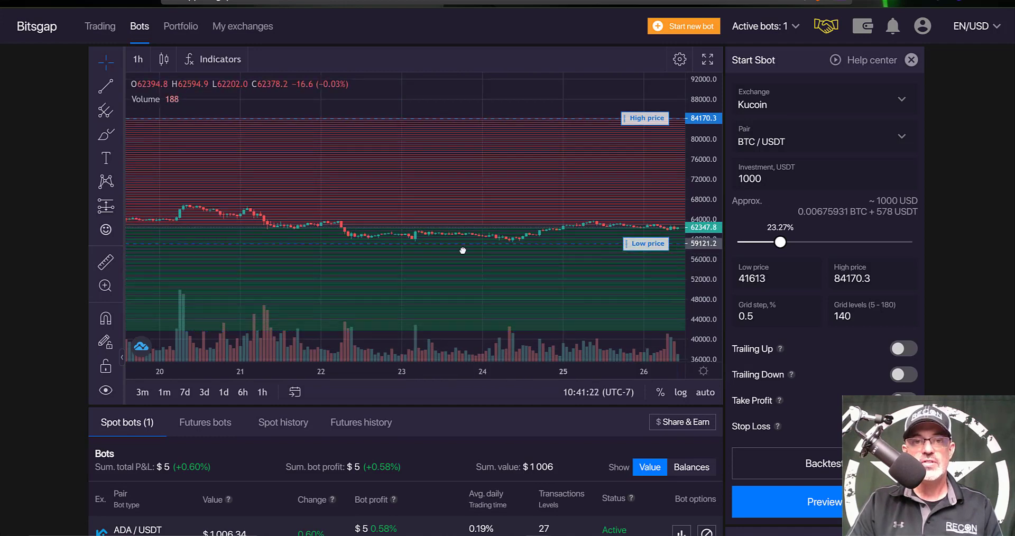
{"action": "left_click_drag", "start_coordinate": [635, 158], "coordinate": [632, 230]}
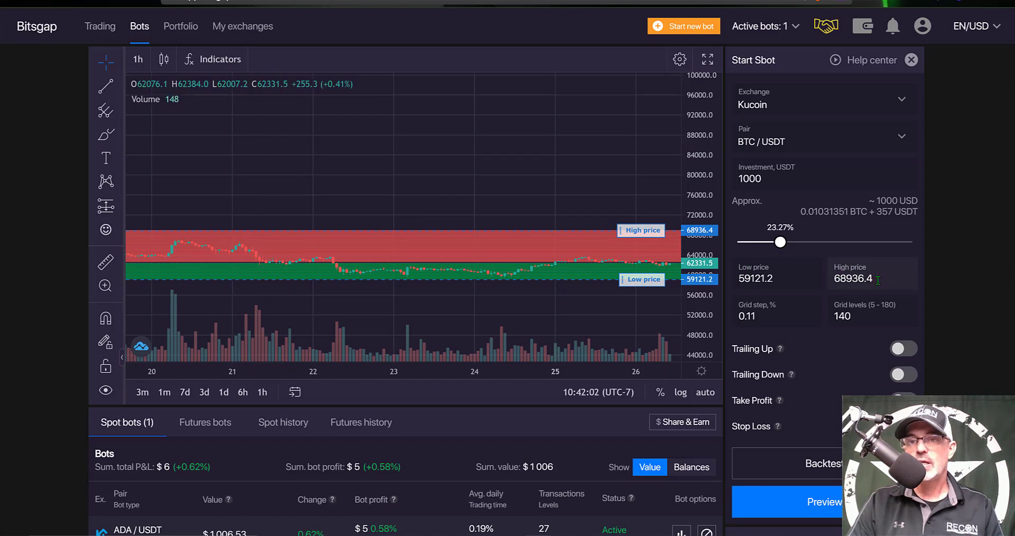
{"action": "left_click_drag", "start_coordinate": [881, 278], "coordinate": [829, 278]}
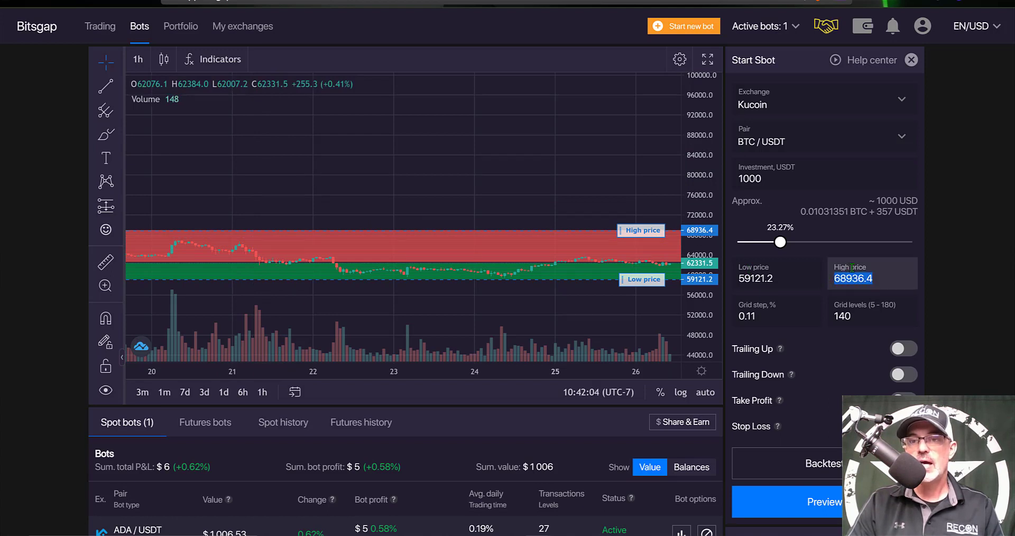
{"action": "key", "text": "BackSpace"}
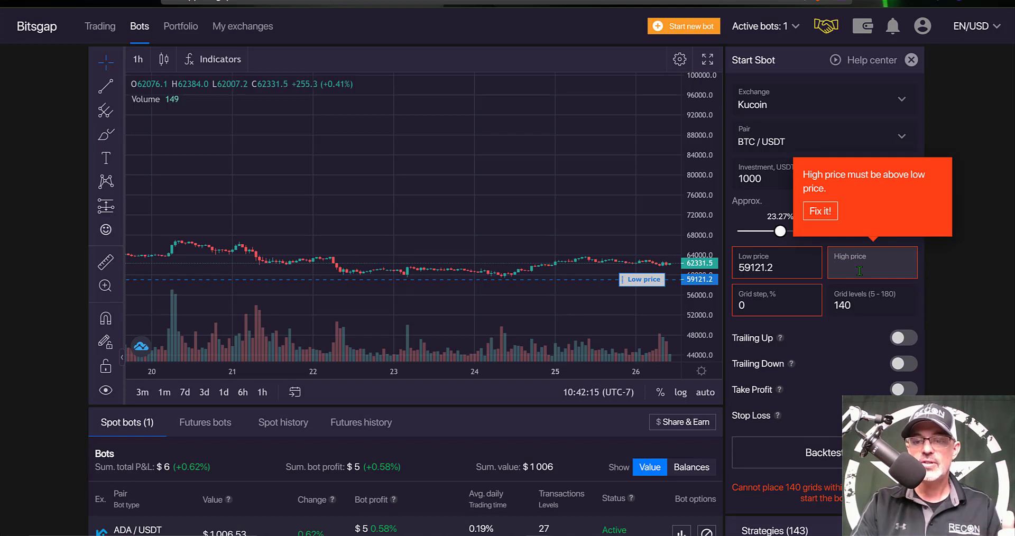
{"action": "type", "text": "6800"}
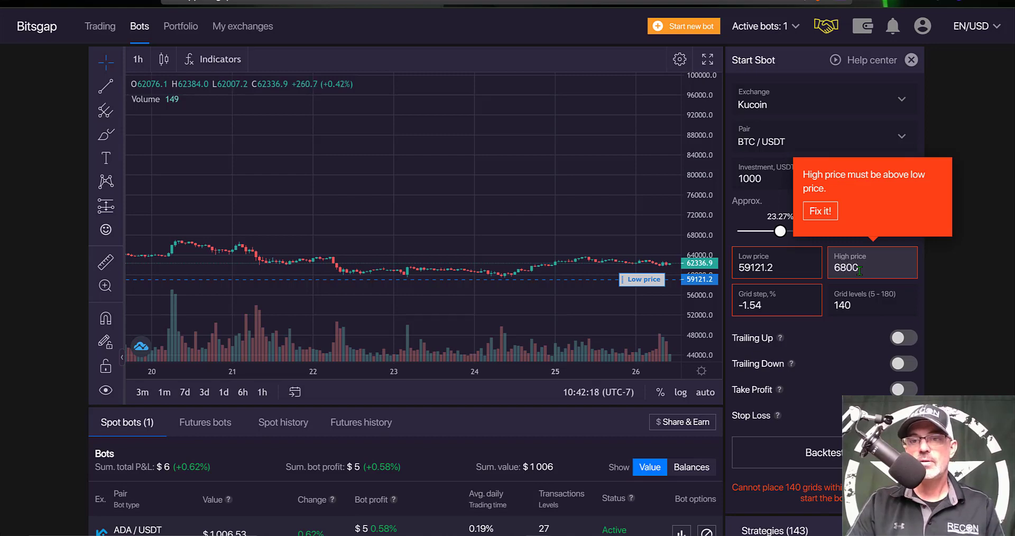
{"action": "type", "text": "0"}
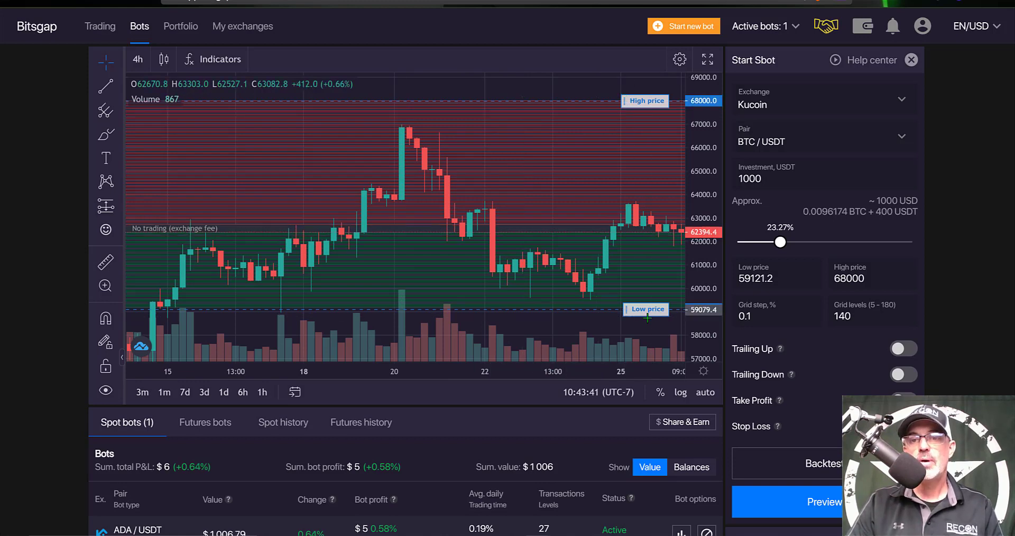
{"action": "left_click_drag", "start_coordinate": [781, 278], "coordinate": [731, 279]}
{"action": "type", "text": "58000"}
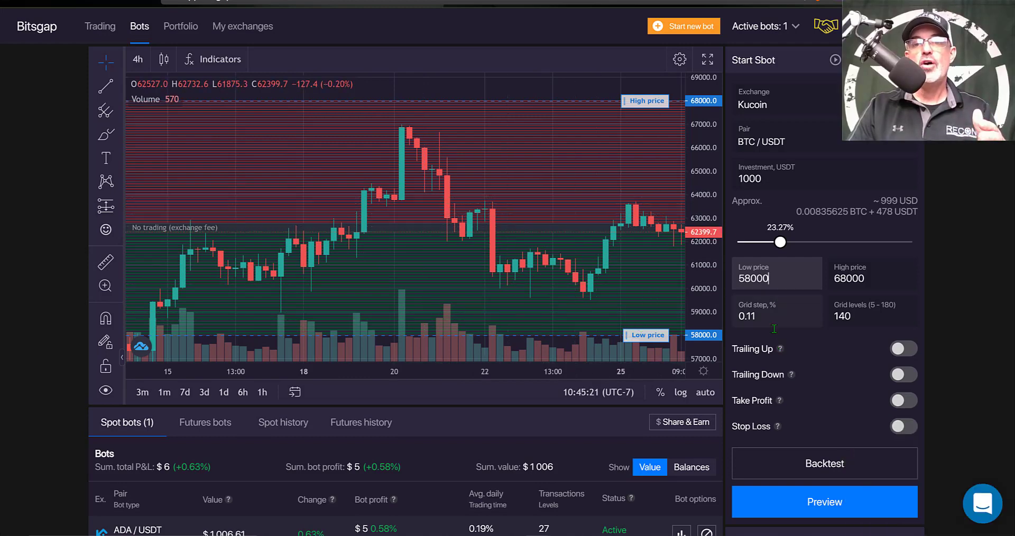
{"action": "mouse_move", "coordinate": [782, 357]}
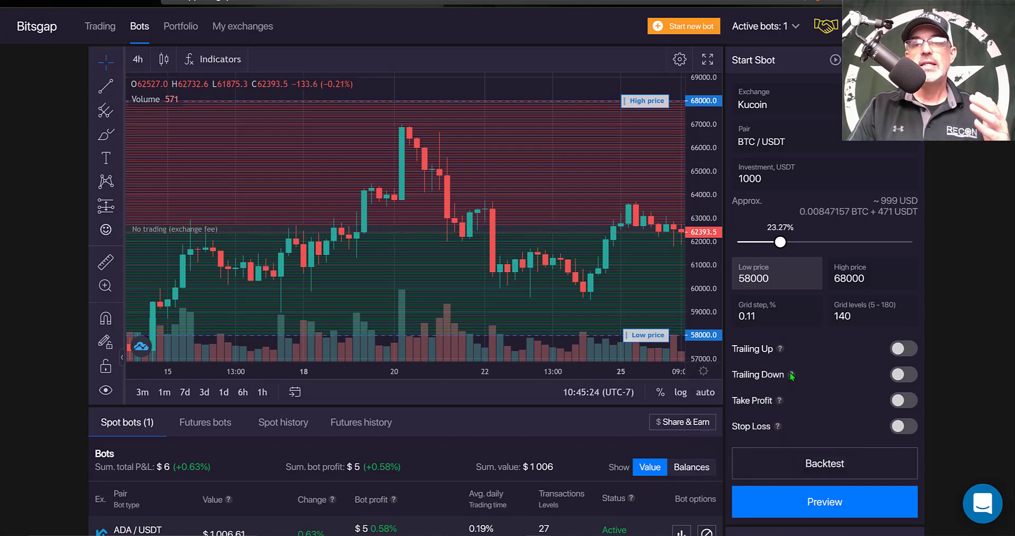
{"action": "mouse_move", "coordinate": [791, 376]}
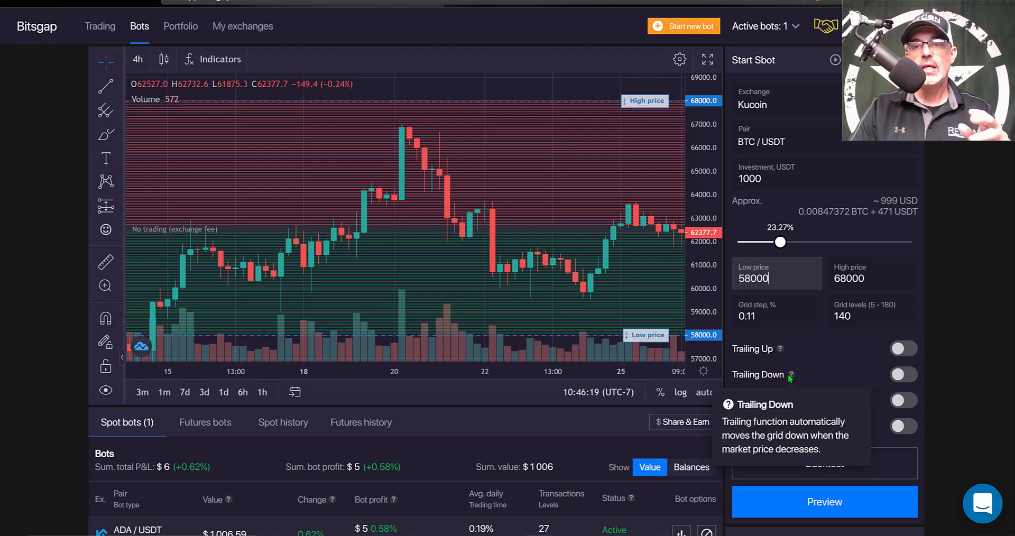
{"action": "left_click", "coordinate": [902, 374]}
Step: Enable Trailing Up and Down and set the Stop Trailing Down price to 40000
{"action": "left_click", "coordinate": [898, 350]}
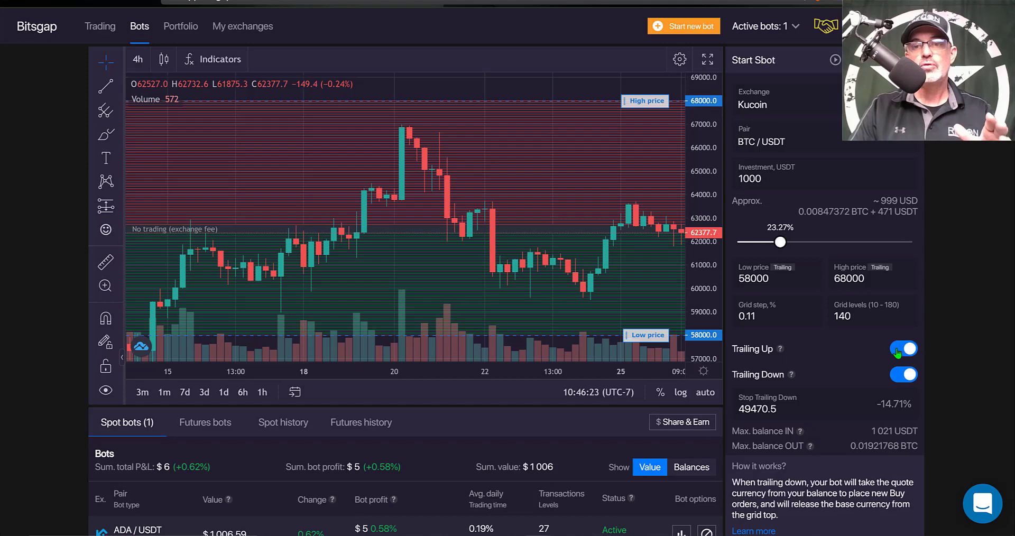
{"action": "mouse_move", "coordinate": [802, 378]}
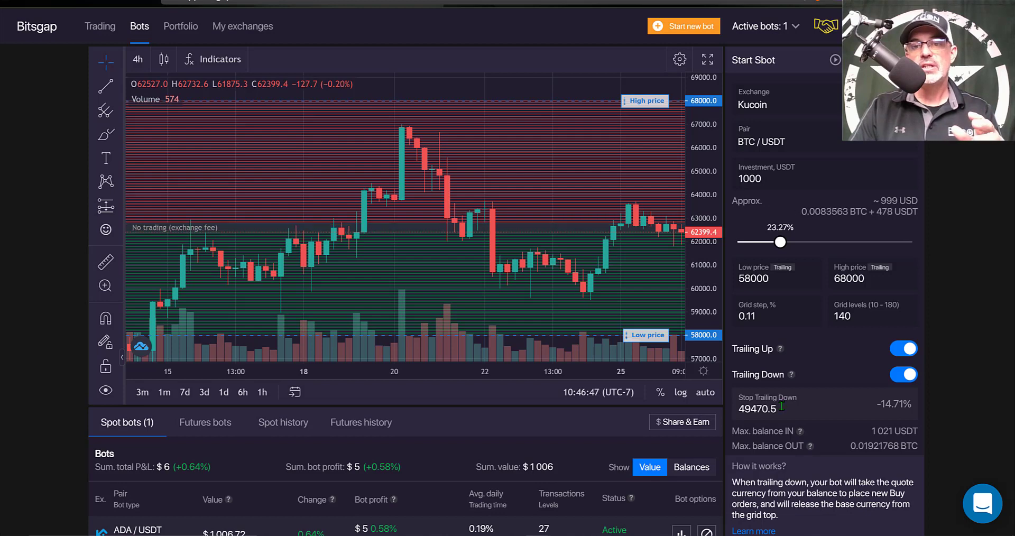
{"action": "left_click_drag", "start_coordinate": [782, 407], "coordinate": [741, 406]}
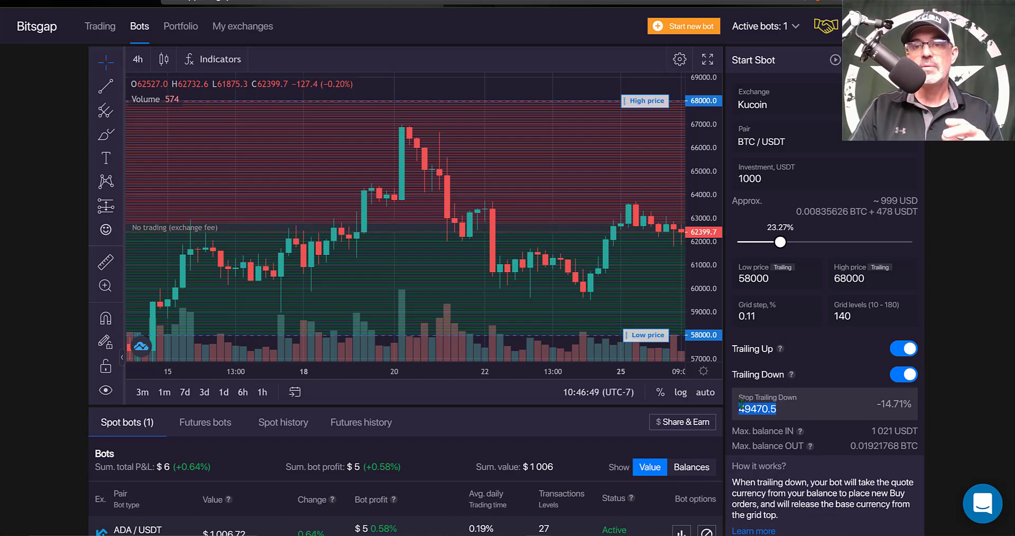
{"action": "type", "text": "4"}
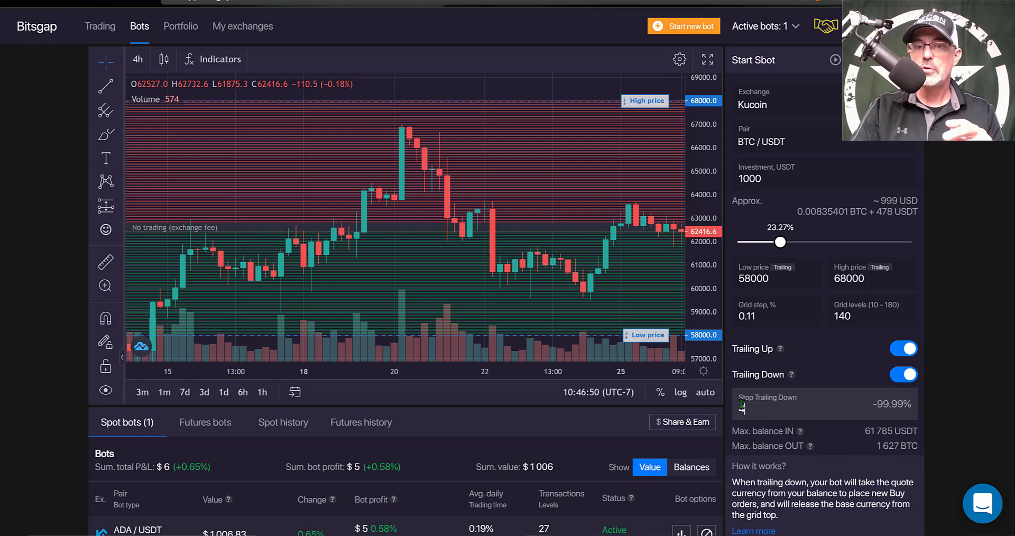
{"action": "type", "text": "0000"}
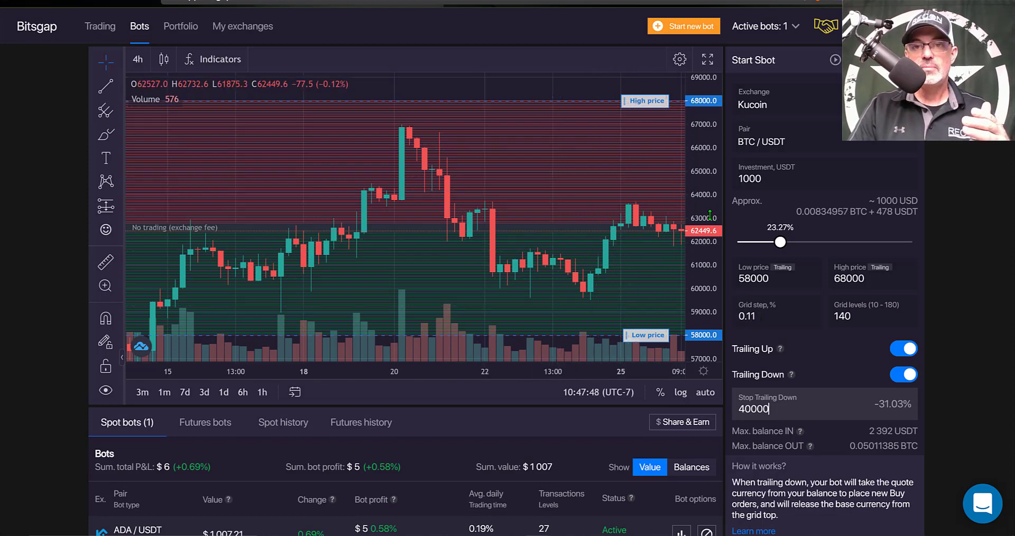
Step: Stretch the chart's price scale and select the Grid step value for editing
{"action": "left_click_drag", "start_coordinate": [703, 114], "coordinate": [703, 85]}
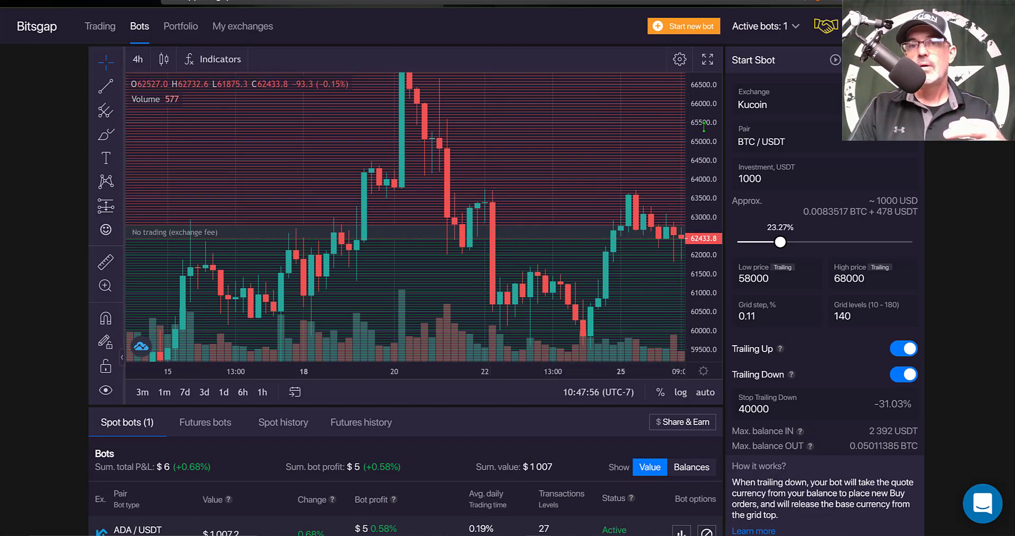
{"action": "left_click_drag", "start_coordinate": [747, 317], "coordinate": [772, 323]}
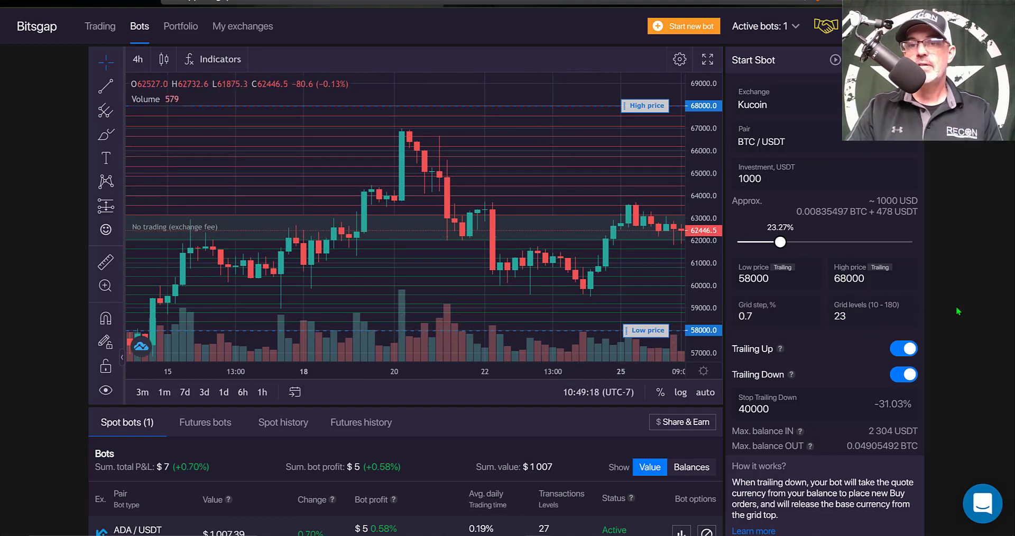
{"action": "scroll", "coordinate": [958, 307], "scroll_direction": "down", "scroll_amount": 1}
{"action": "scroll", "coordinate": [956, 306], "scroll_direction": "down", "scroll_amount": 3}
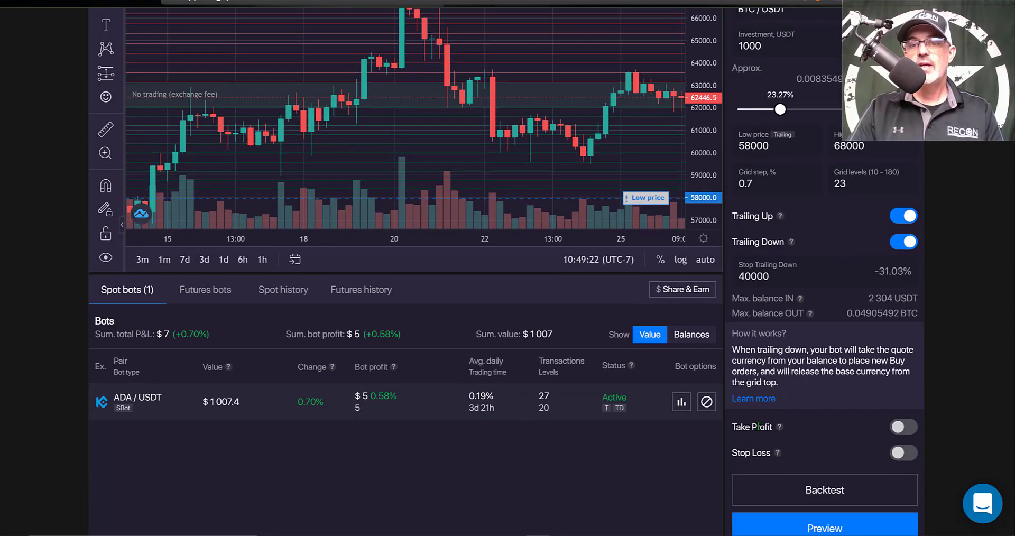
{"action": "mouse_move", "coordinate": [779, 453]}
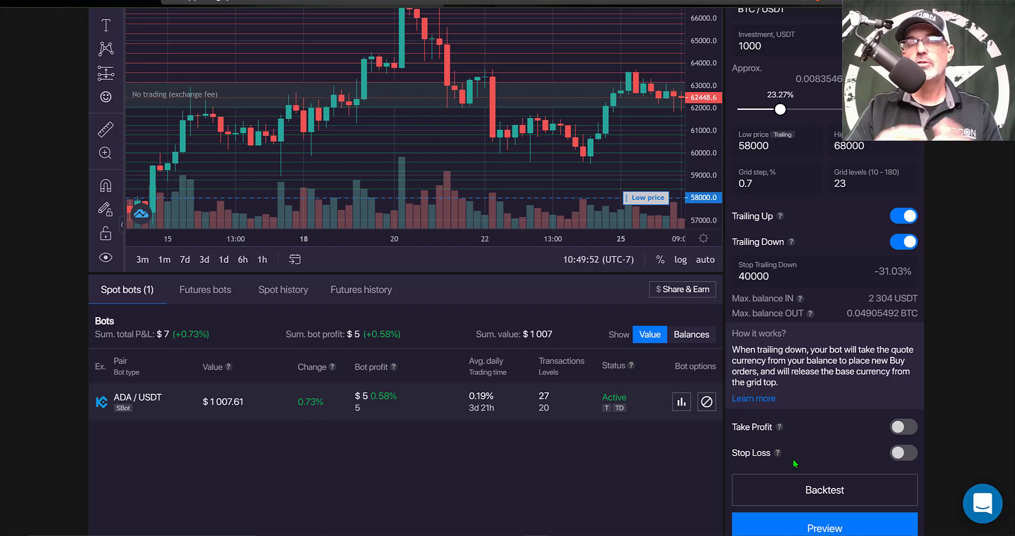
{"action": "left_click", "coordinate": [834, 490]}
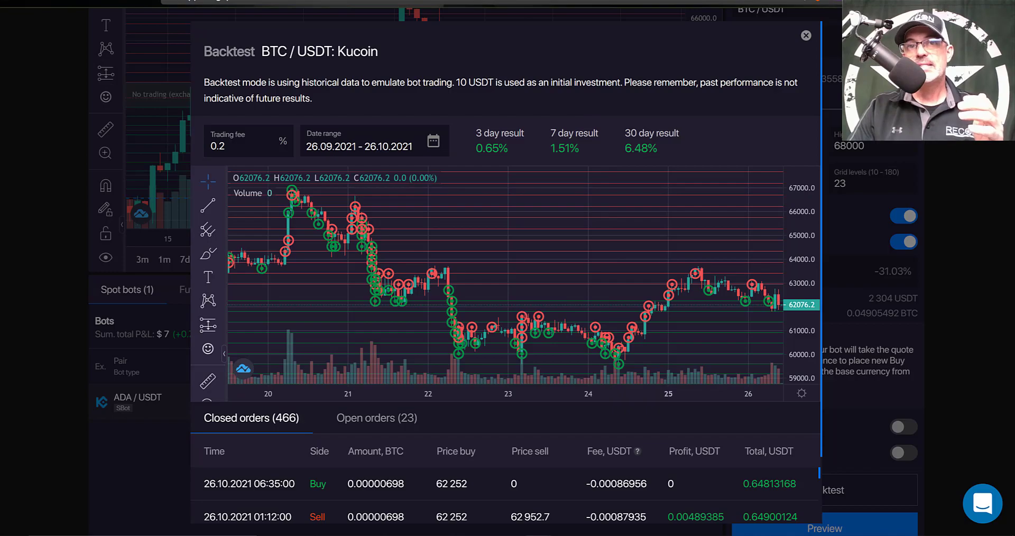
Step: Switch to the Bitsgap Plans & Pricing page
{"action": "left_click", "coordinate": [492, 3]}
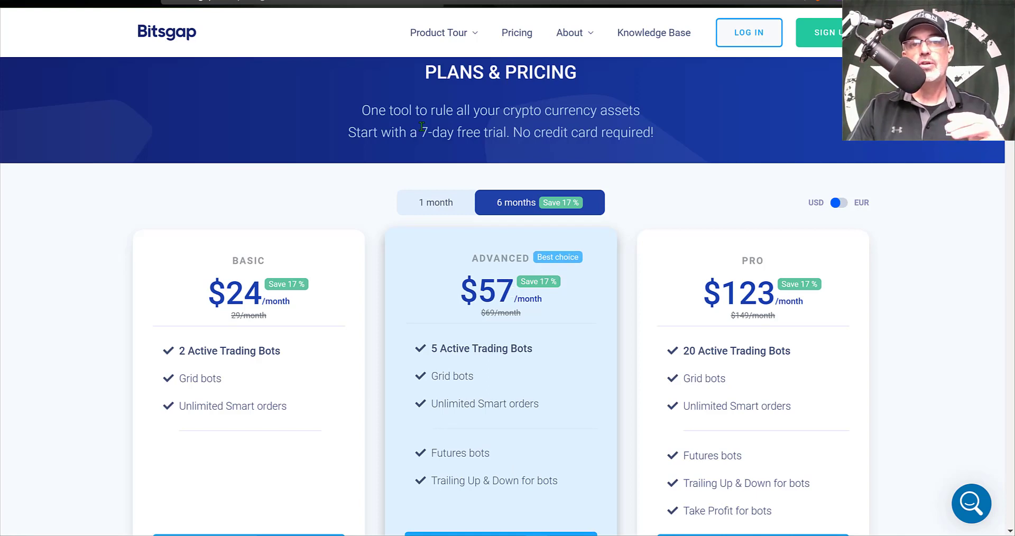
Step: Highlight the 7-day free trial and Trailing Up & Down features, then return to the backtest
{"action": "left_click_drag", "start_coordinate": [421, 133], "coordinate": [508, 130]}
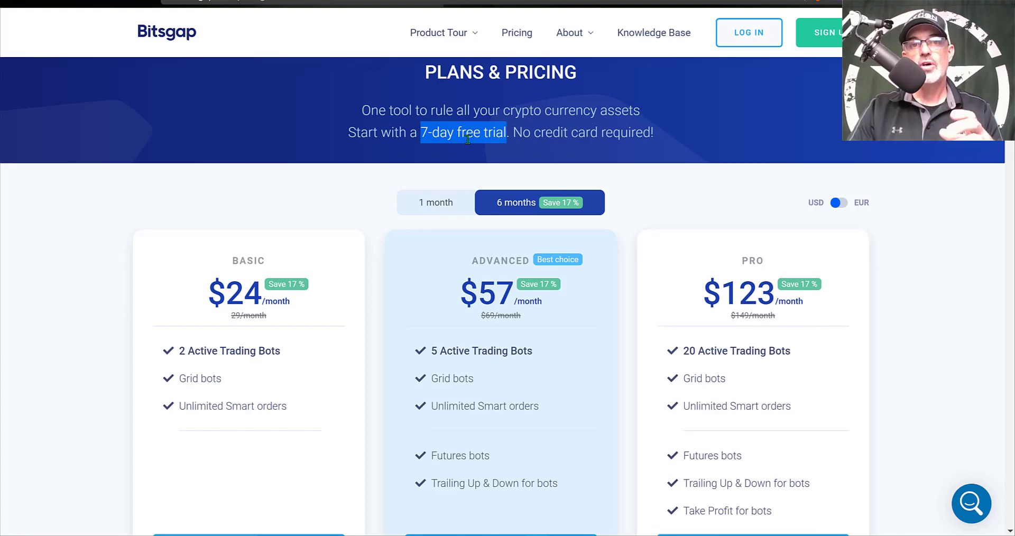
{"action": "left_click_drag", "start_coordinate": [437, 481], "coordinate": [561, 483]}
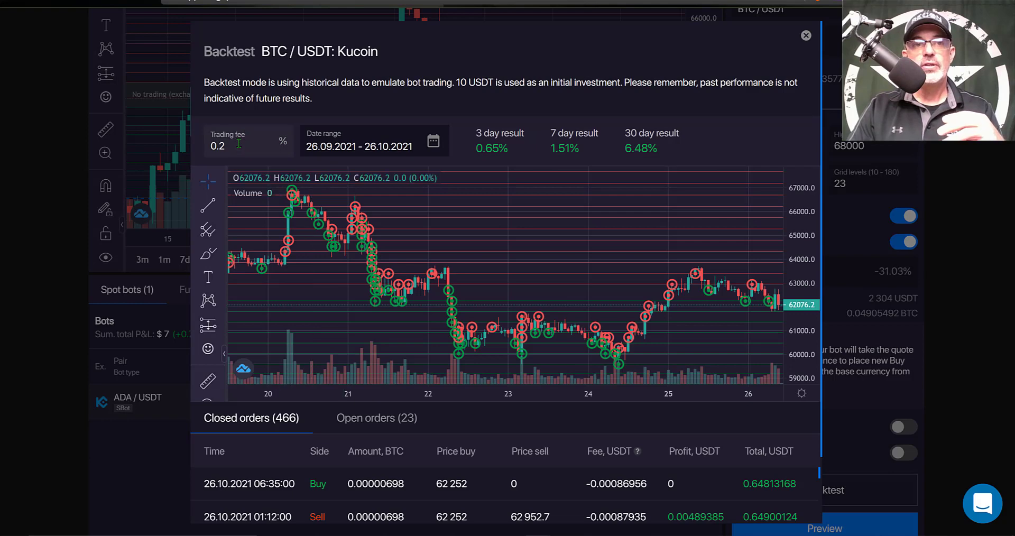
{"action": "left_click", "coordinate": [239, 144]}
Step: Change the backtest trading fee to 0.08% and review the new 0.86% 3-day result
{"action": "key", "text": "BackSpace"}
{"action": "type", "text": "08"}
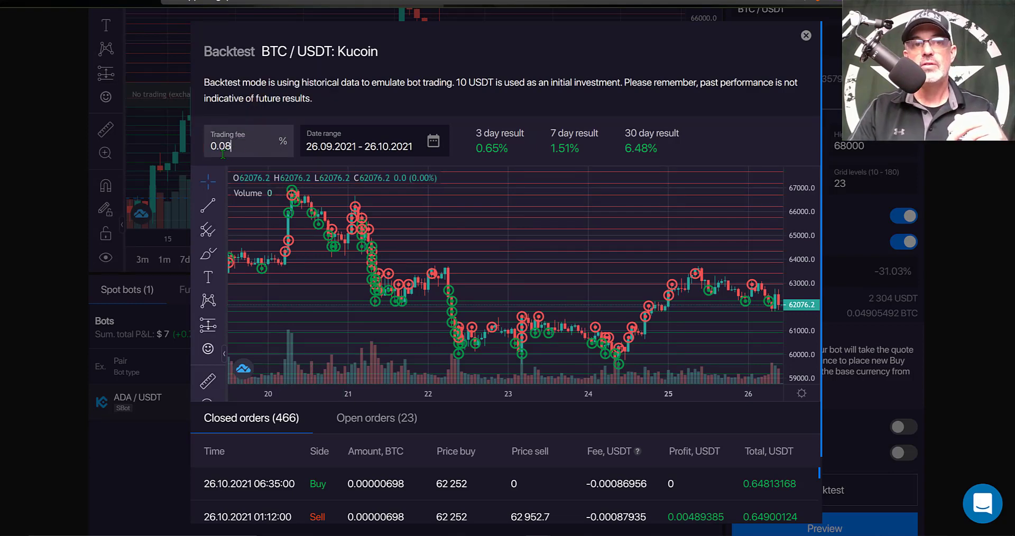
{"action": "left_click_drag", "start_coordinate": [476, 148], "coordinate": [517, 151]}
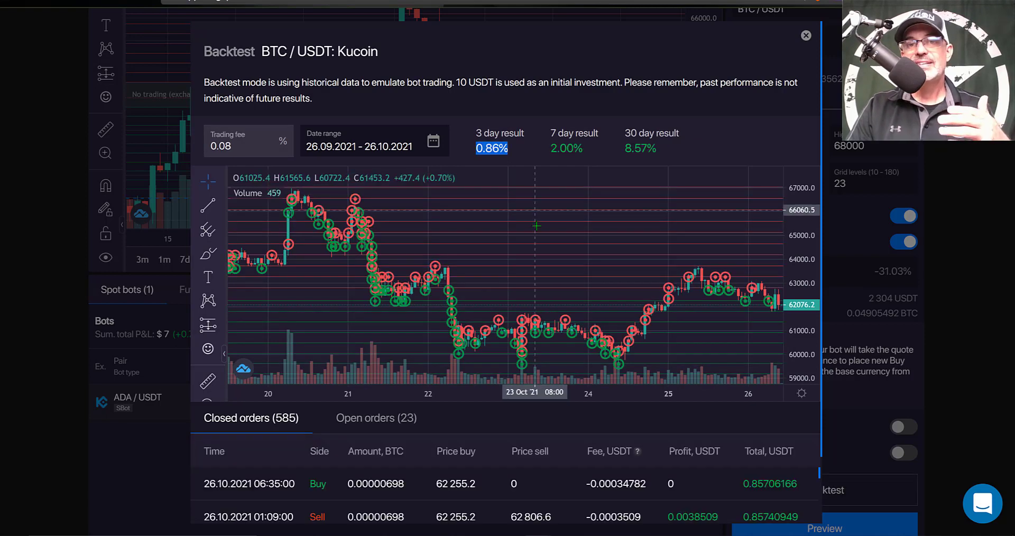
{"action": "left_click", "coordinate": [502, 148]}
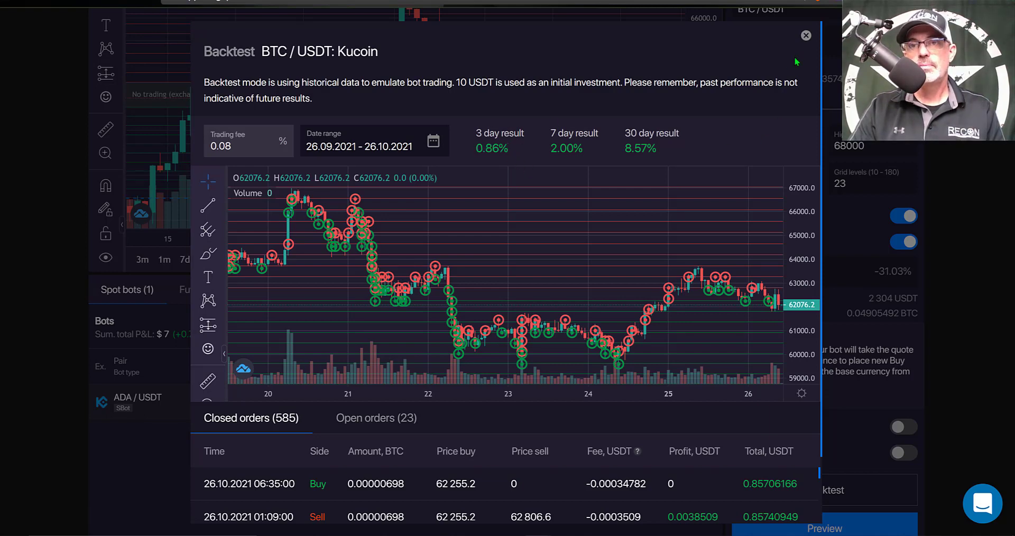
{"action": "left_click", "coordinate": [806, 36]}
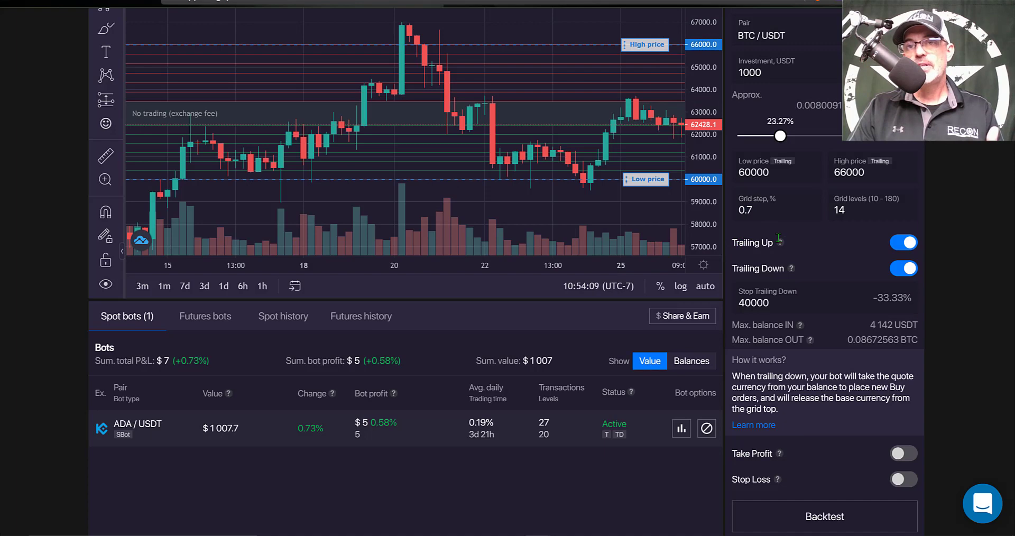
Step: Rerun the backtest on the BTC/USDT bot settings and preview the bot
{"action": "left_click", "coordinate": [834, 518]}
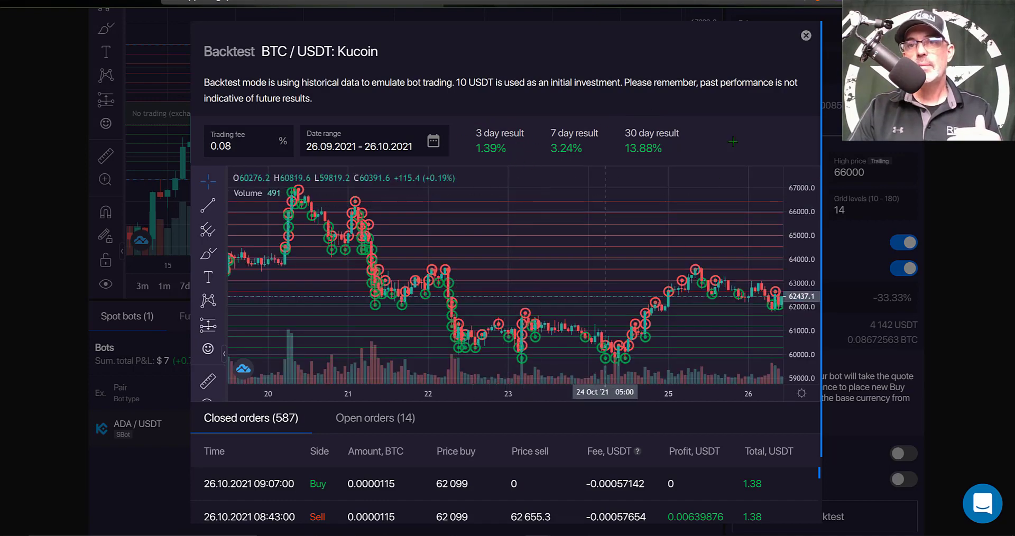
{"action": "left_click", "coordinate": [806, 37]}
{"action": "scroll", "coordinate": [825, 420], "scroll_direction": "down", "scroll_amount": 3}
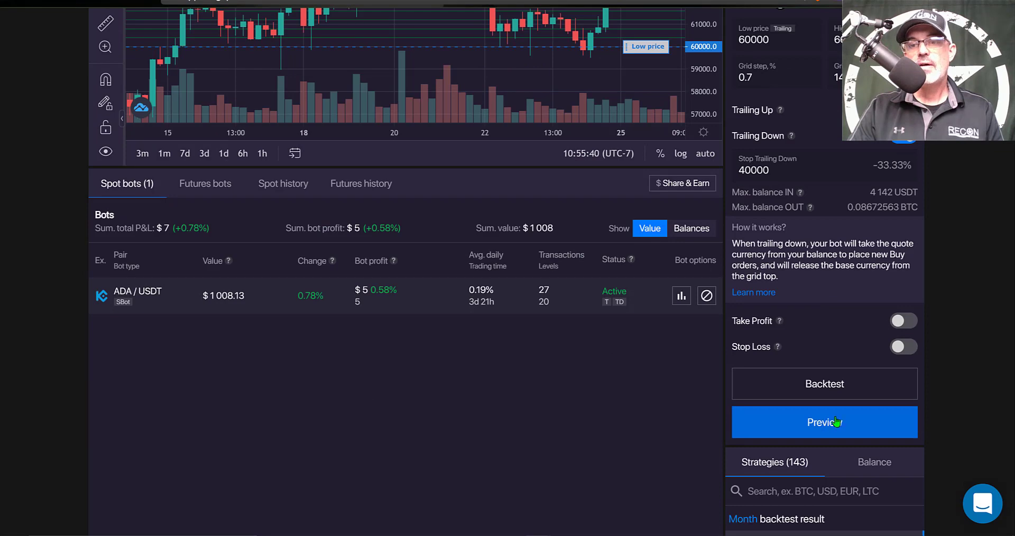
{"action": "left_click", "coordinate": [831, 422]}
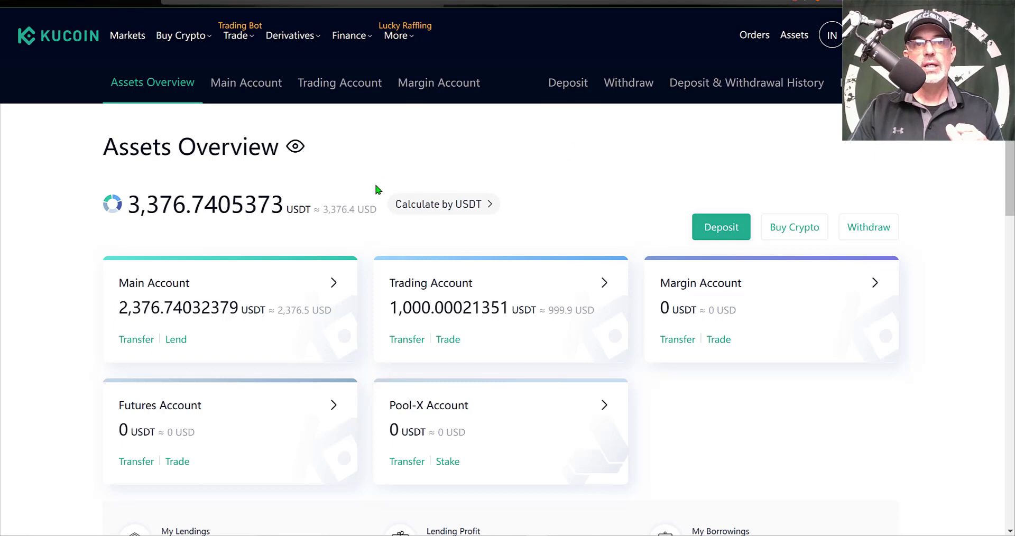
Step: Go to KuCoin's Trading Bot page from the Trade menu
{"action": "mouse_move", "coordinate": [249, 33]}
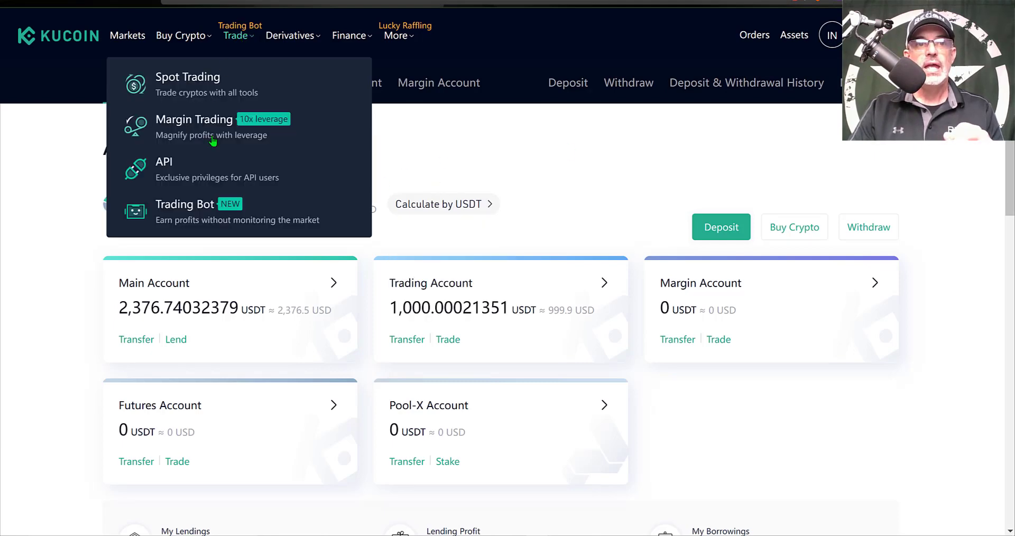
{"action": "left_click", "coordinate": [210, 210]}
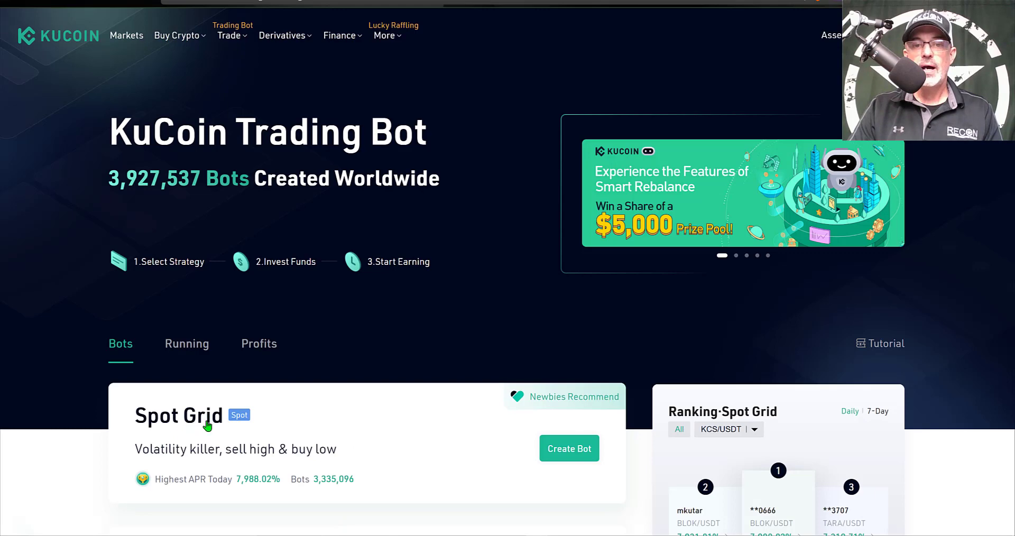
Step: Start a new KuCoin Spot Grid bot and switch to its Customize settings form
{"action": "left_click", "coordinate": [570, 450]}
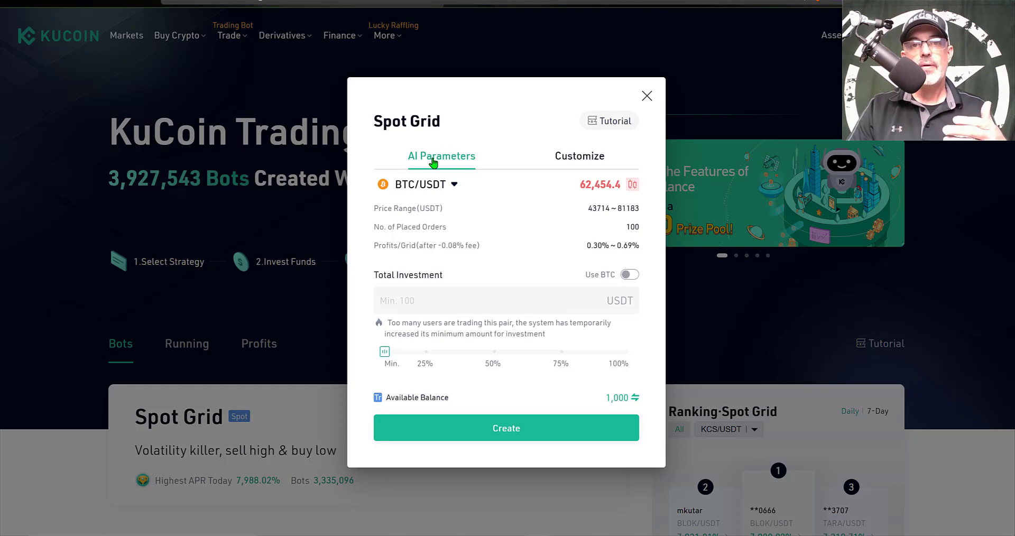
{"action": "left_click", "coordinate": [578, 157]}
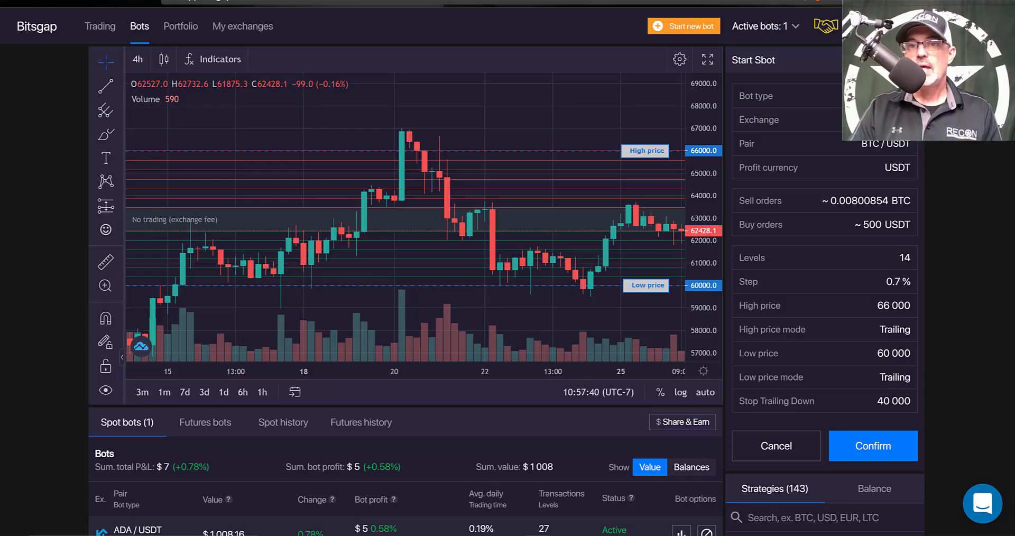
Step: Highlight Bitsgap's 60 000 low and 66 000 high price settings in the Start Sbot summary
{"action": "left_click_drag", "start_coordinate": [779, 354], "coordinate": [746, 353]}
{"action": "left_click_drag", "start_coordinate": [782, 305], "coordinate": [747, 305]}
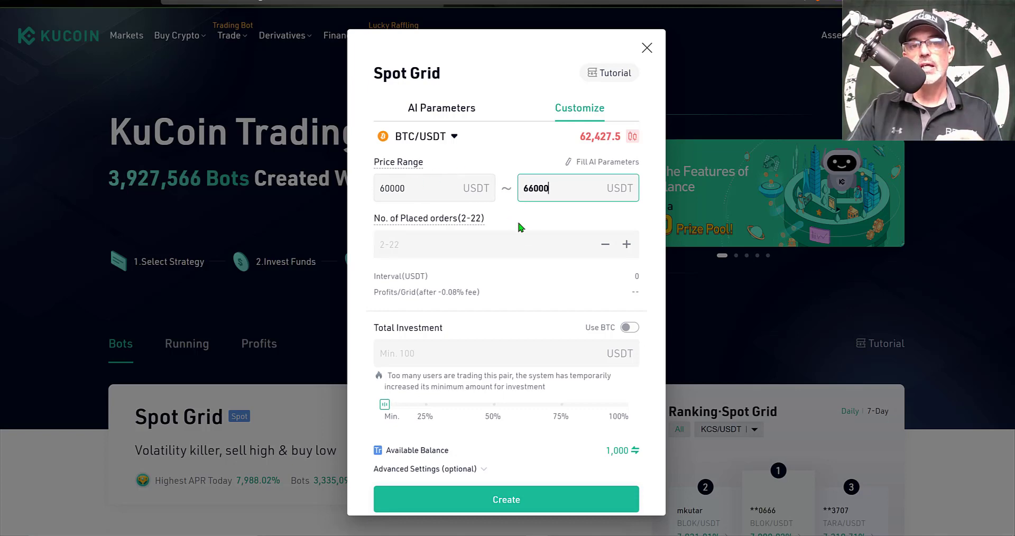
Step: Set KuCoin's placed orders to 14, matching Bitsgap's 14 grid levels
{"action": "left_click", "coordinate": [449, 241]}
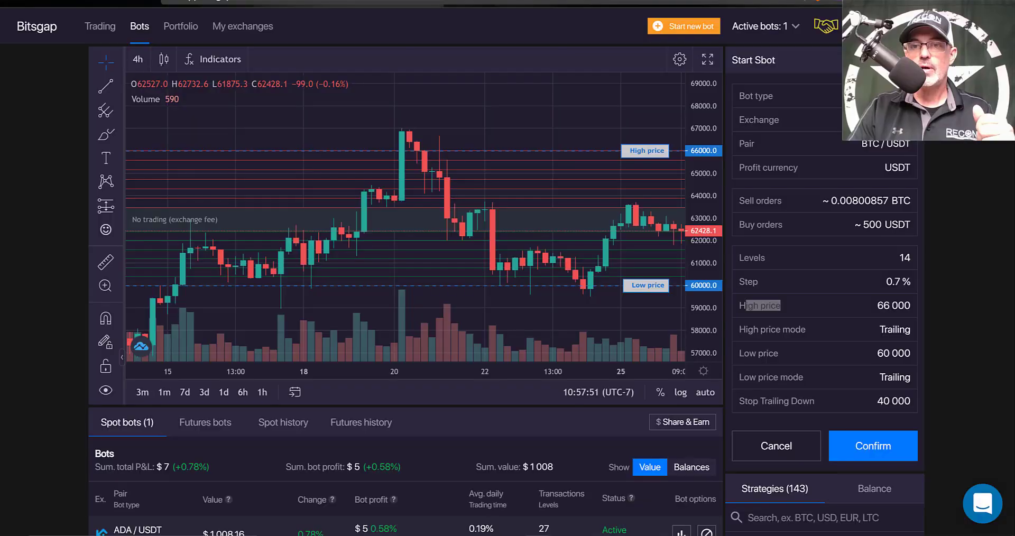
{"action": "left_click_drag", "start_coordinate": [746, 306], "coordinate": [781, 306]}
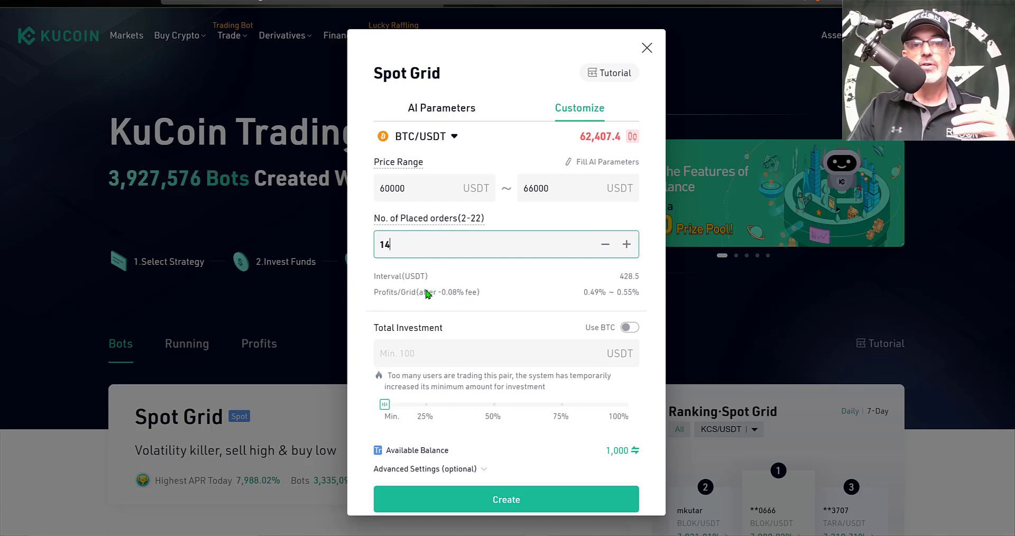
{"action": "left_click", "coordinate": [445, 295]}
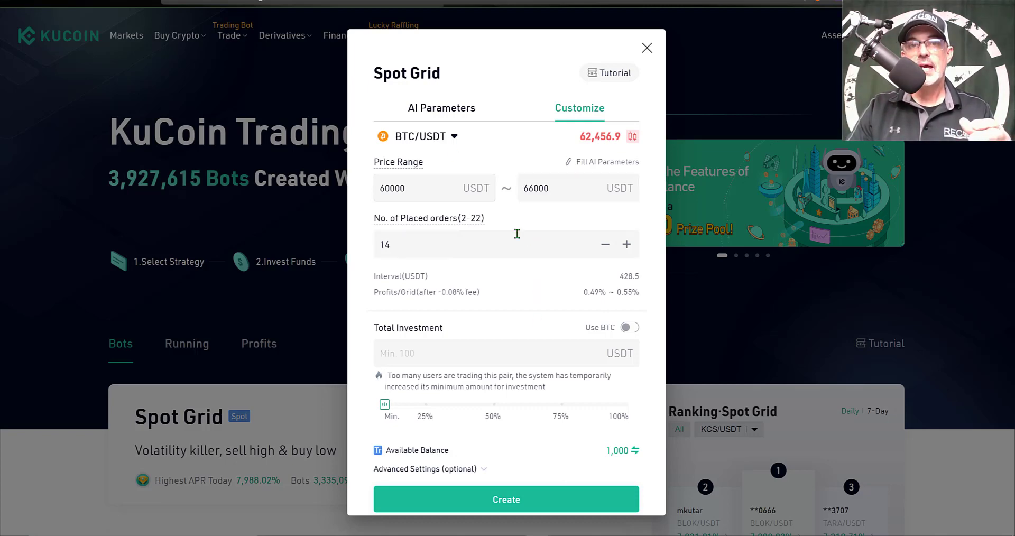
Step: Invest 1000 USDT in the KuCoin Spot Grid and create it for confirmation
{"action": "left_click", "coordinate": [433, 354]}
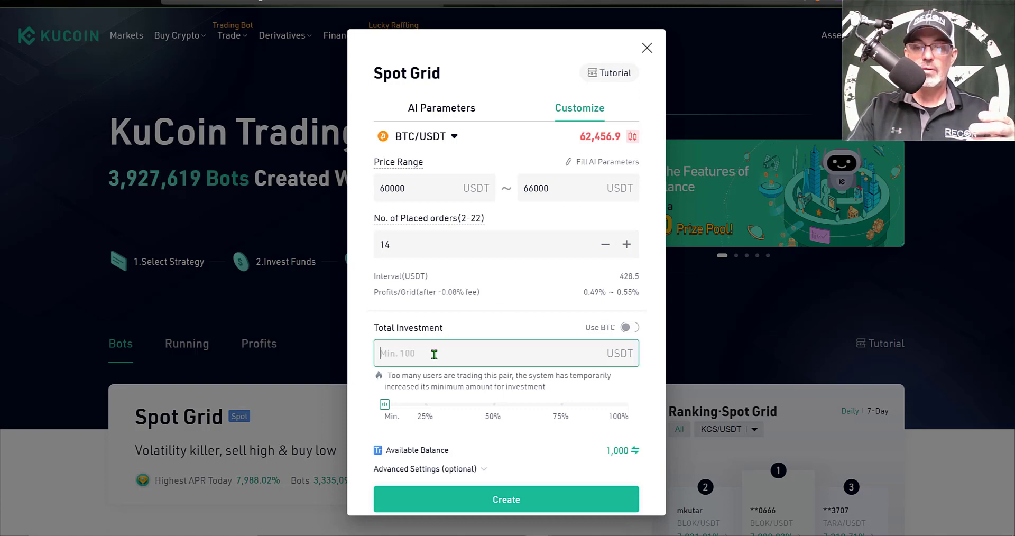
{"action": "type", "text": "1000"}
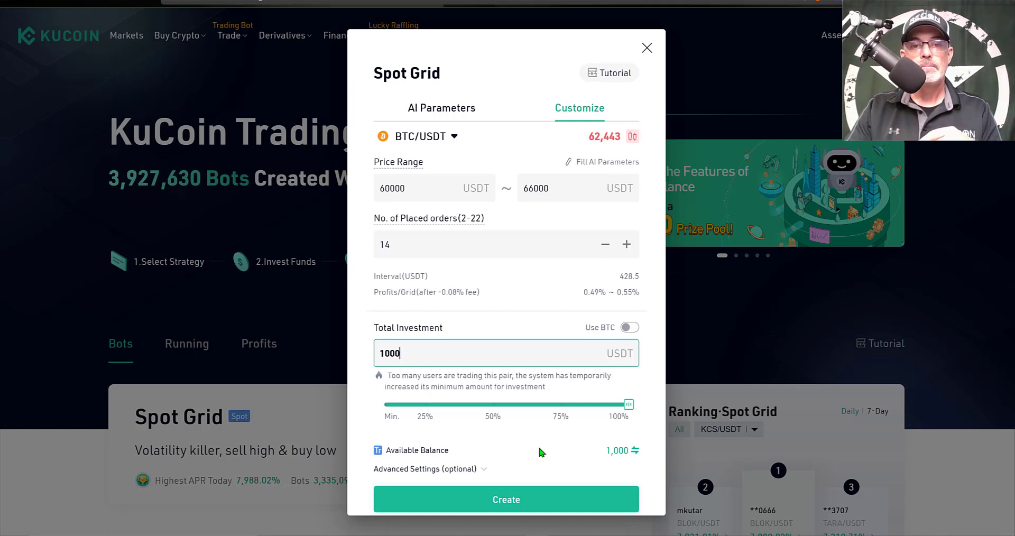
{"action": "left_click", "coordinate": [523, 499]}
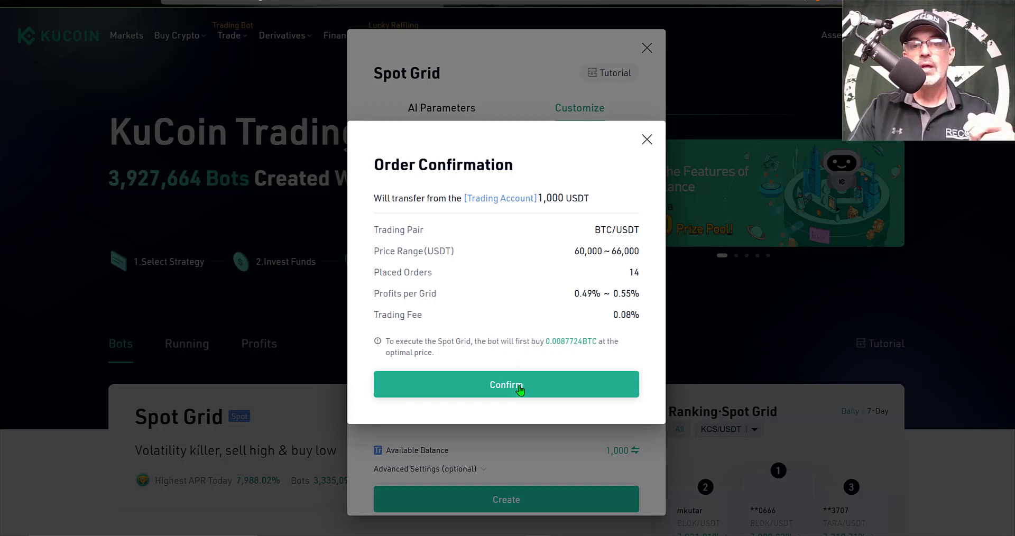
Step: Confirm the KuCoin order to launch the BTC/USDT Spot Grid bot
{"action": "left_click", "coordinate": [520, 390]}
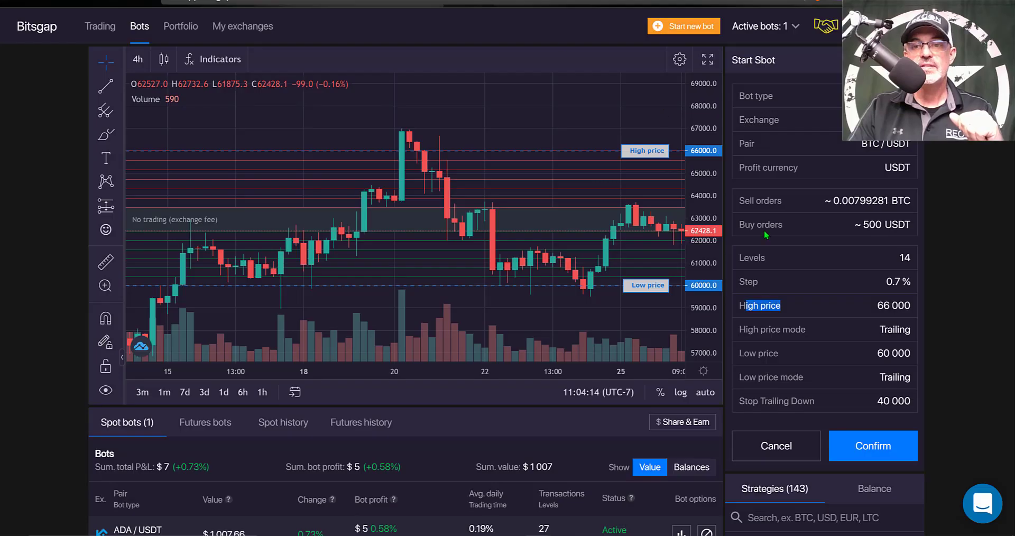
Step: Confirm the Bitsgap BTC/USDT bot and approve the initial BTC market buy
{"action": "left_click", "coordinate": [880, 446]}
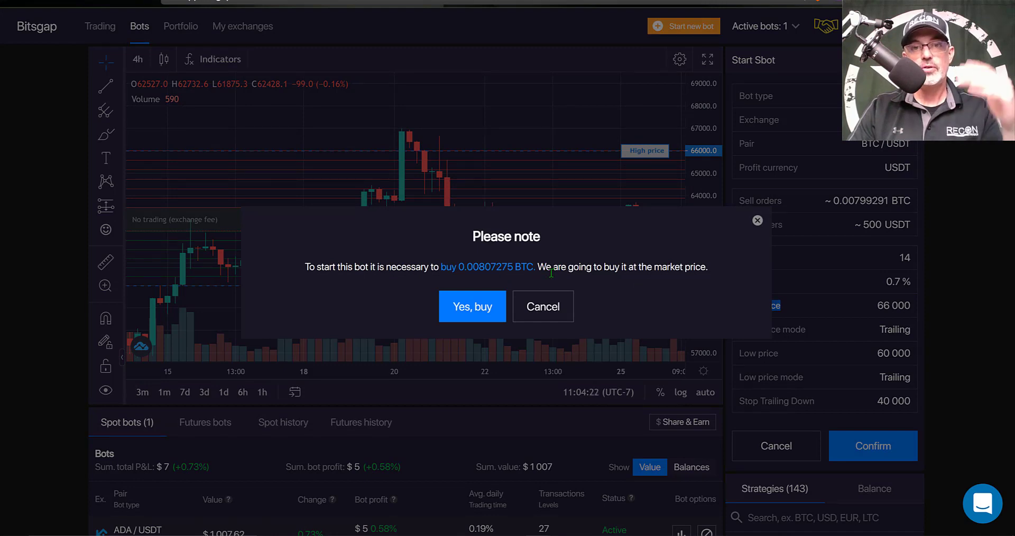
{"action": "left_click", "coordinate": [477, 308]}
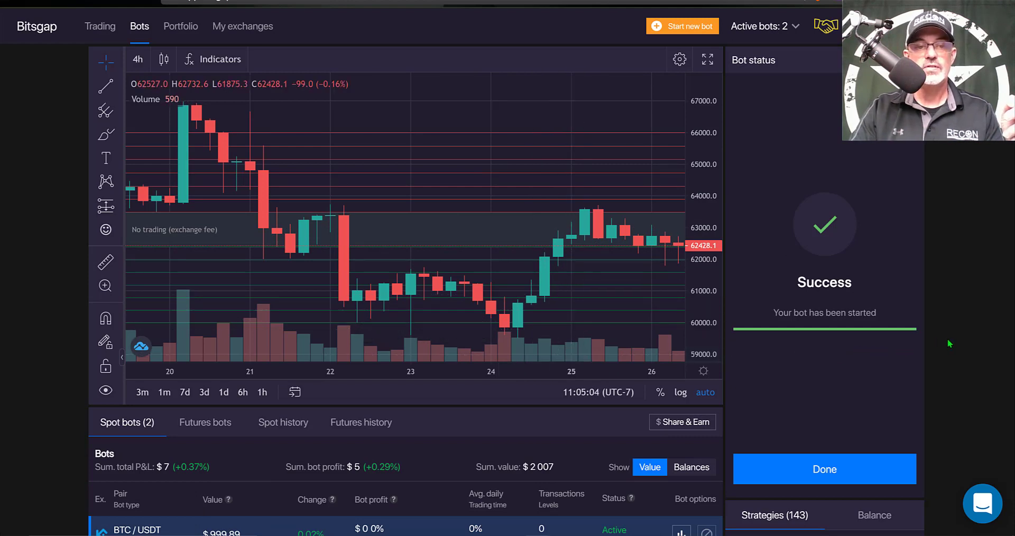
{"action": "scroll", "coordinate": [947, 345], "scroll_direction": "down", "scroll_amount": 1}
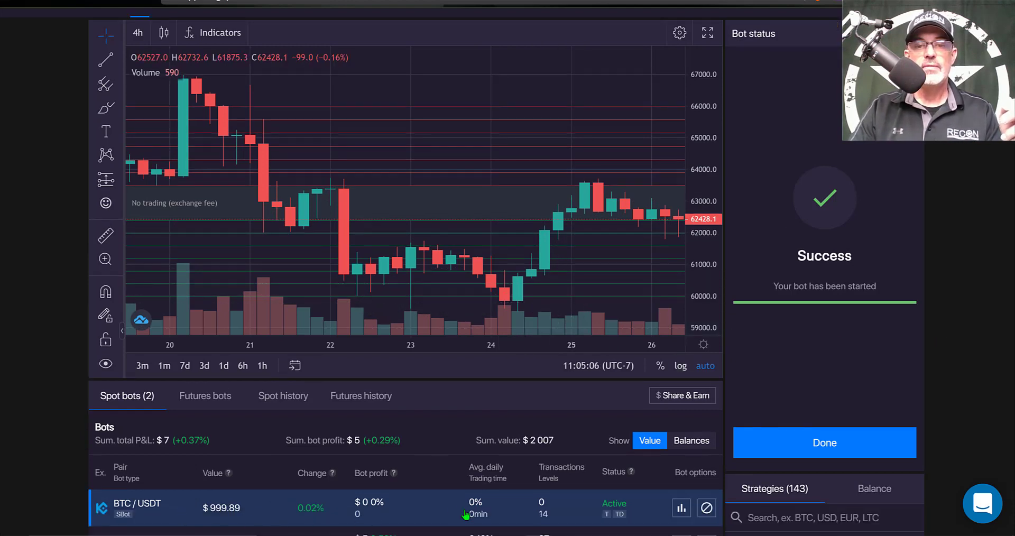